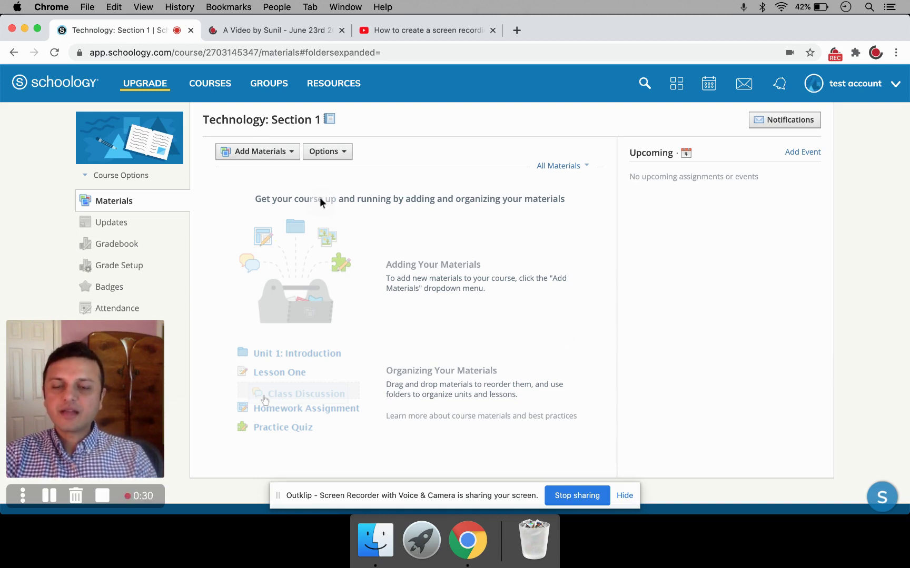
# - Add a new assignment named 'test' with category (Ungraded), ready to insert description content
pyautogui.click(242, 157)
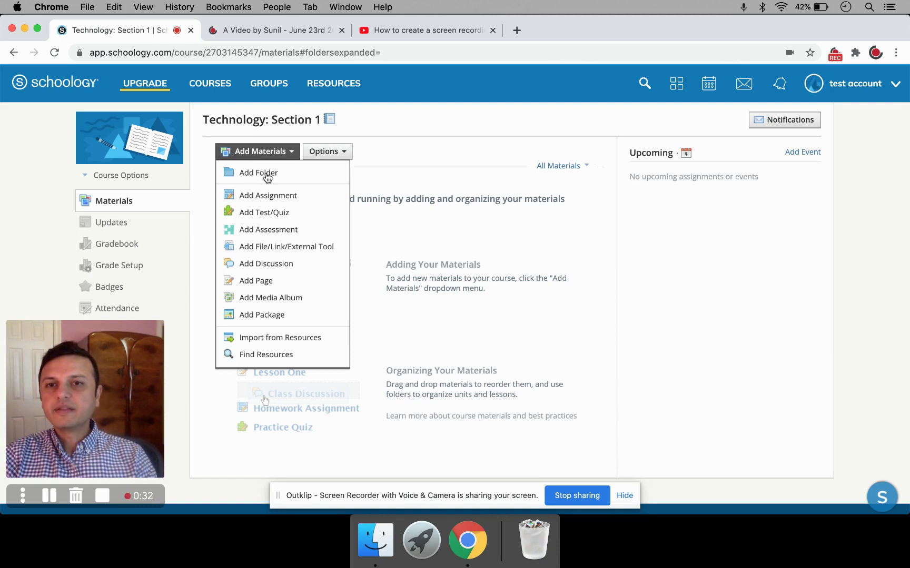
pyautogui.click(276, 202)
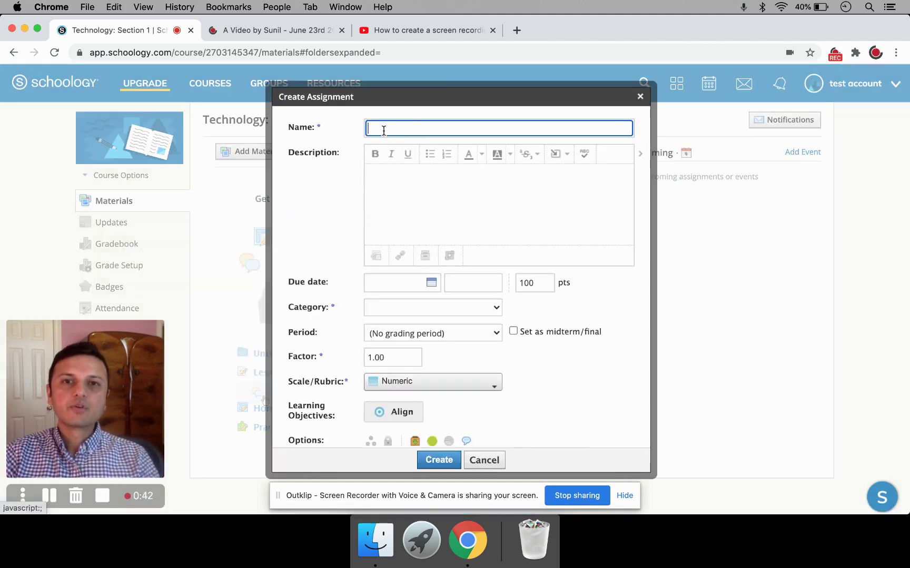
pyautogui.write('test')
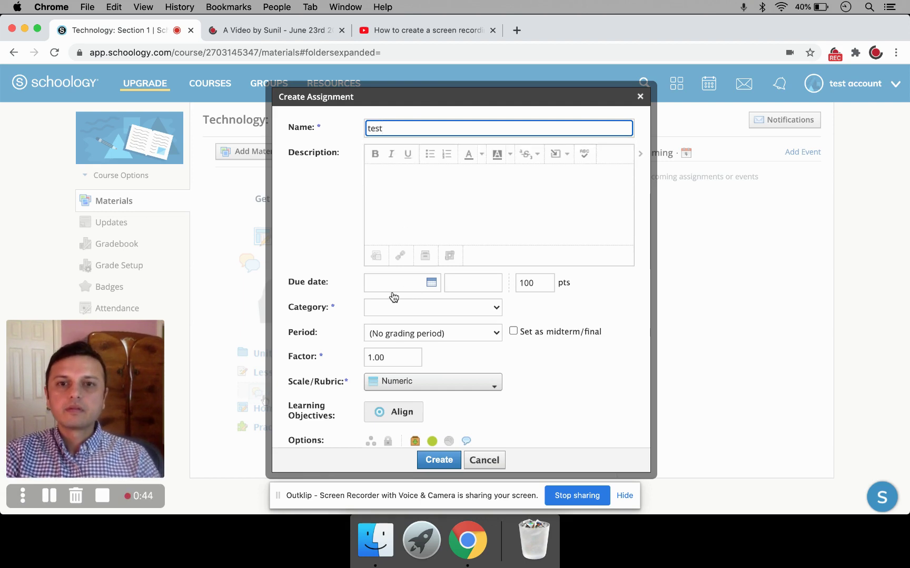
pyautogui.click(394, 309)
pyautogui.click(396, 318)
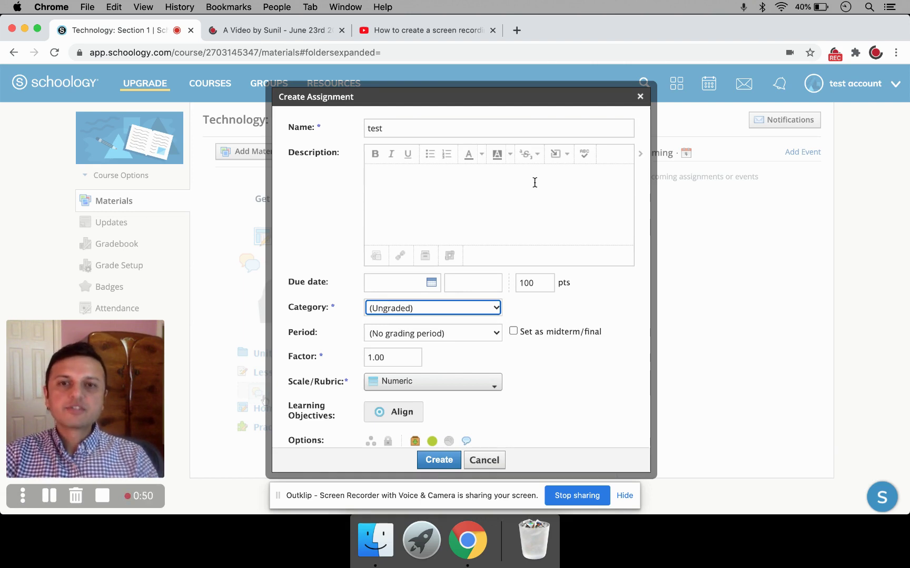
pyautogui.click(563, 158)
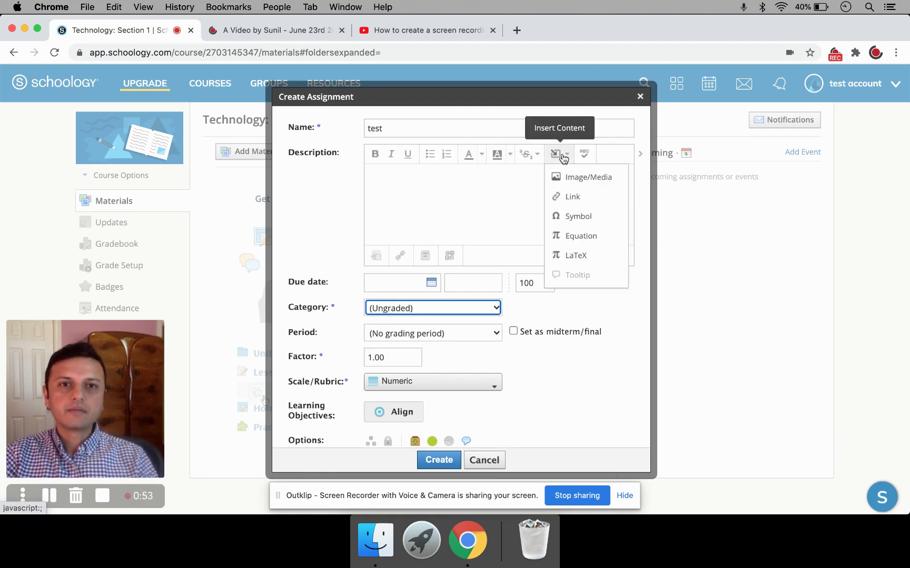
# - Choose Image/Media from the Insert Content list to bring up the Insert Media dialog
pyautogui.click(592, 180)
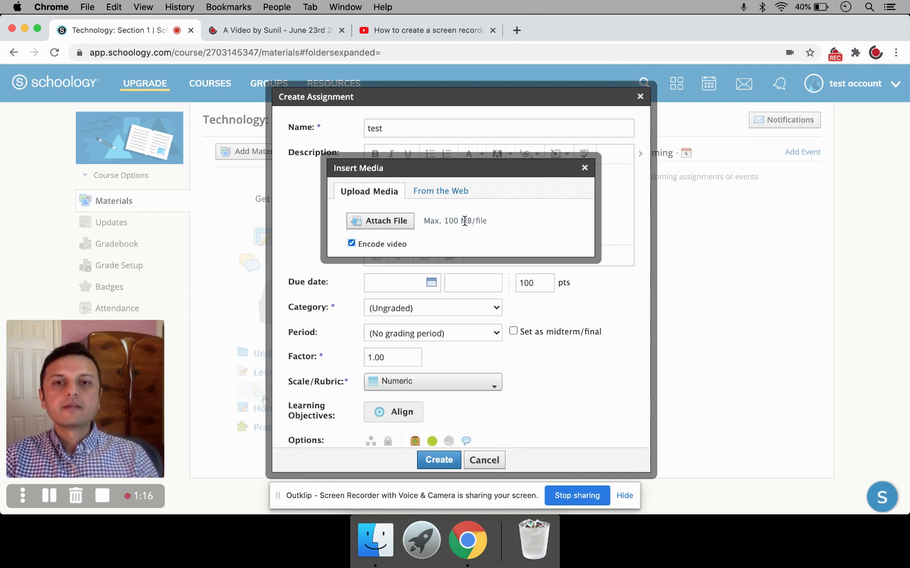
# - Switch Insert Media to From the Web with type Media, focusing the empty Link/Embed field
pyautogui.click(455, 192)
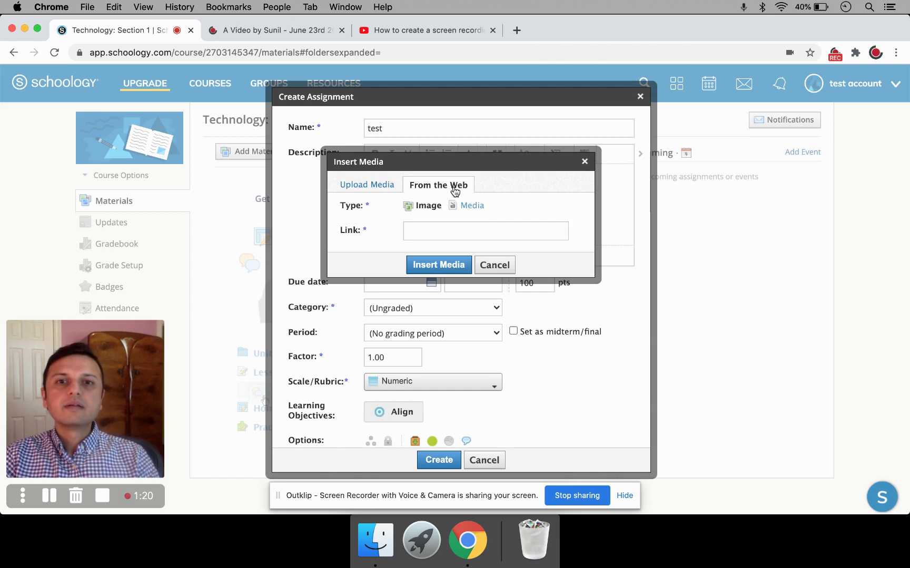
pyautogui.click(470, 207)
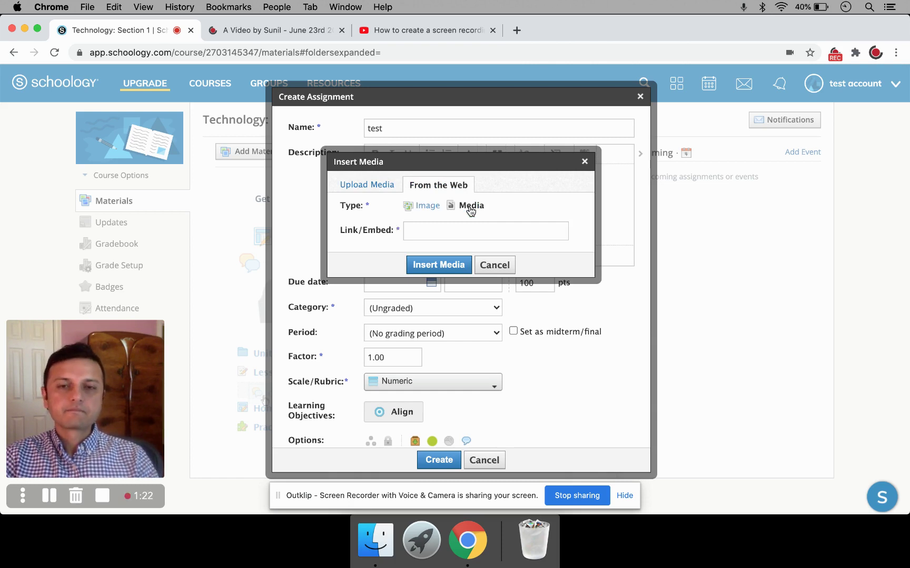
pyautogui.click(441, 232)
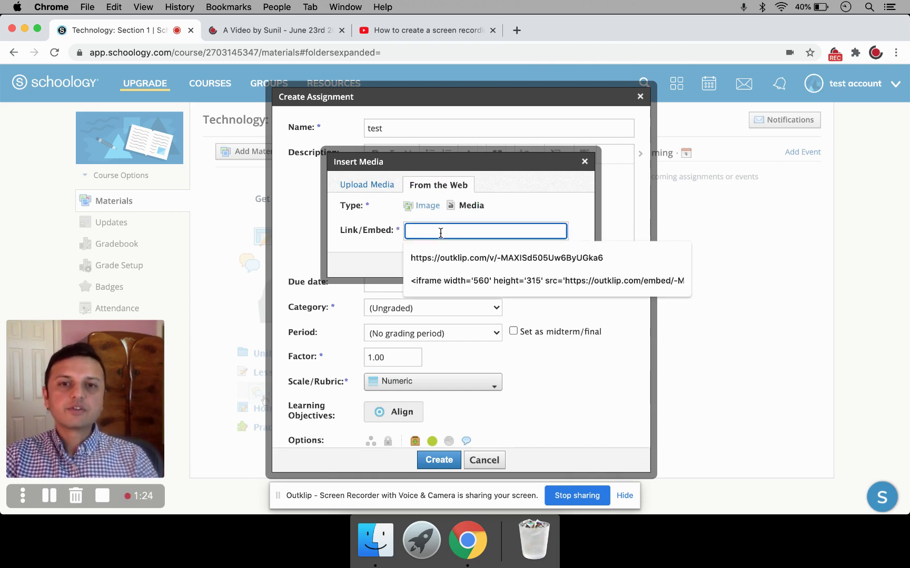
pyautogui.click(519, 216)
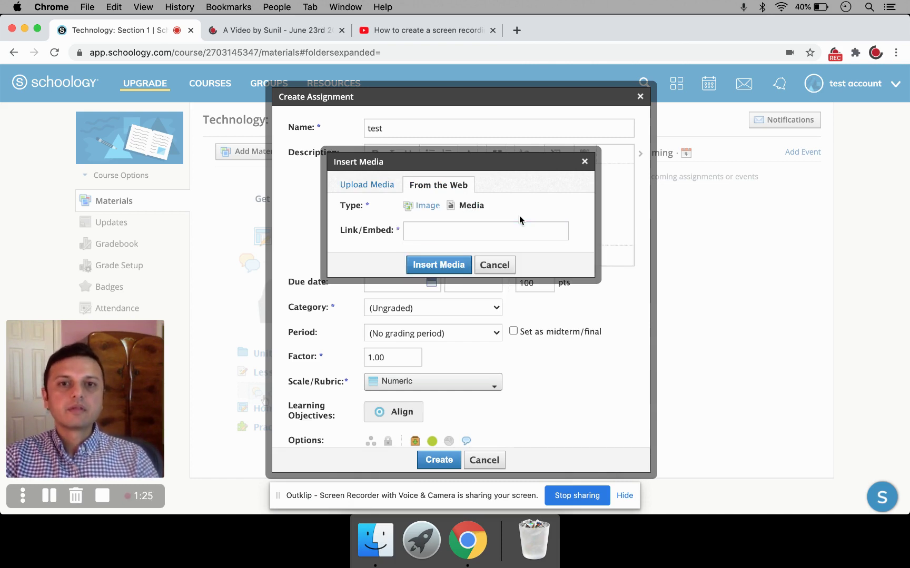
# - Copy the Outklip video's 560×315 iframe embed code from its Share > Embed window
pyautogui.click(271, 32)
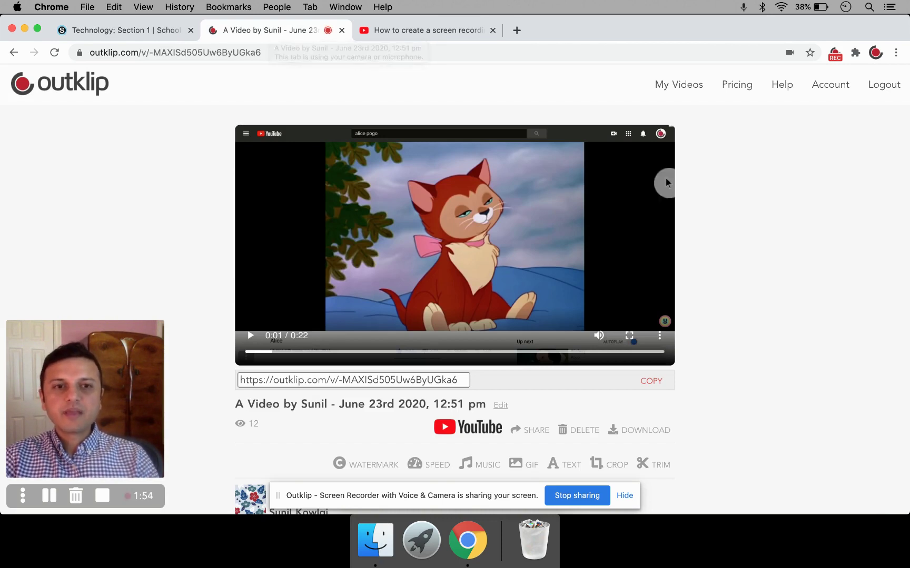
pyautogui.scroll(-1, 666, 178)
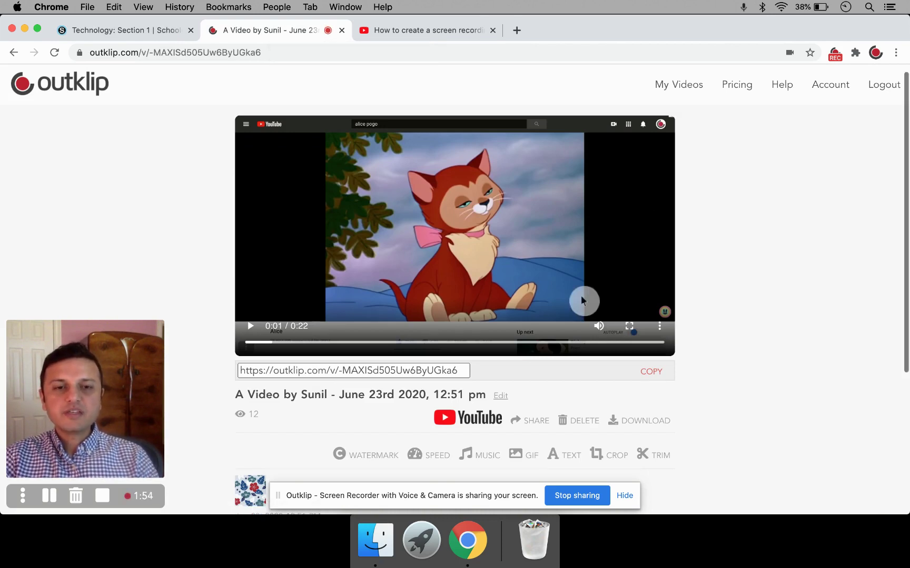
pyautogui.click(529, 422)
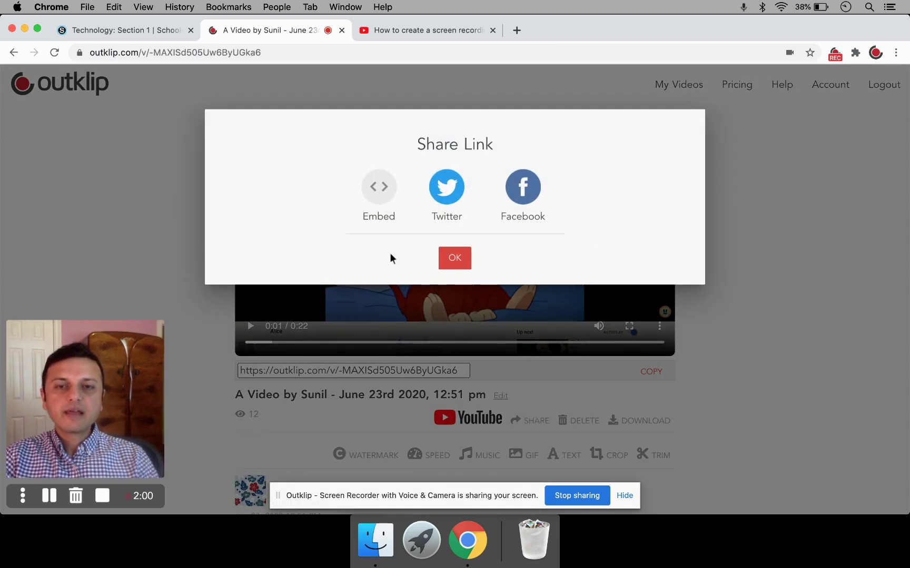
pyautogui.click(383, 197)
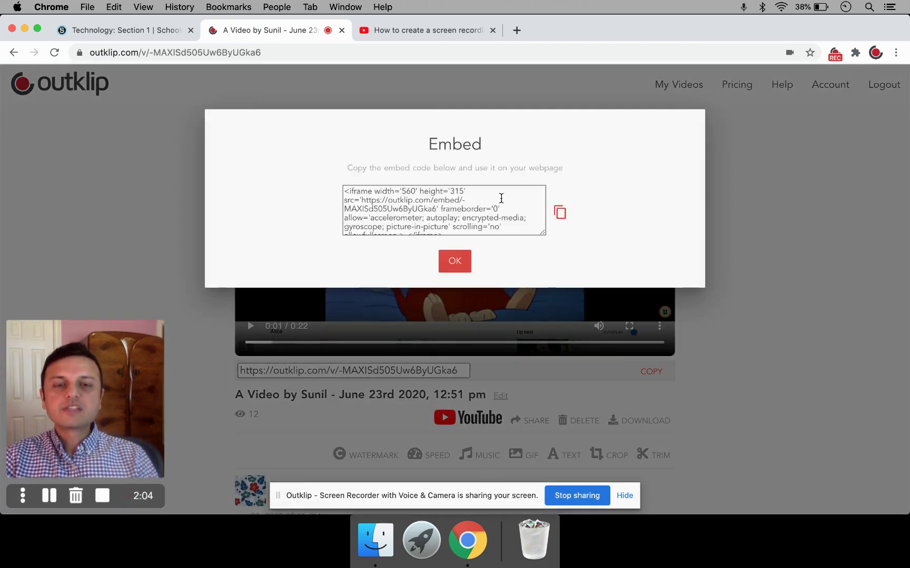
pyautogui.scroll(-2, 503, 200)
pyautogui.scroll(2, 508, 205)
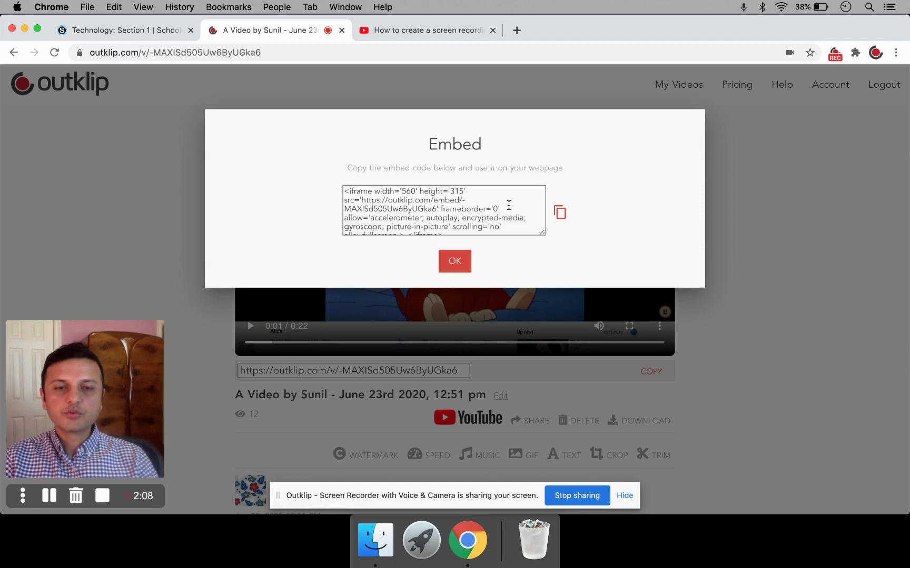
pyautogui.click(561, 214)
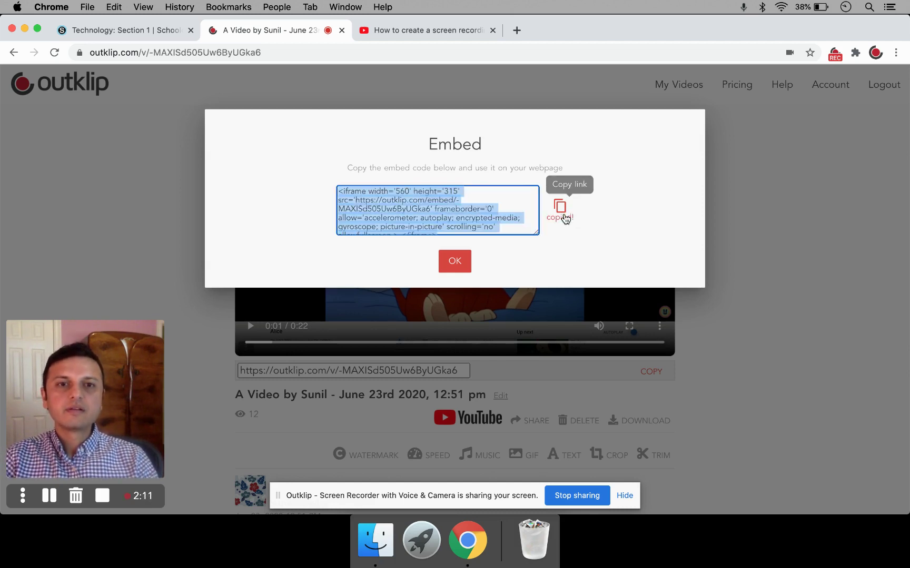
pyautogui.click(455, 262)
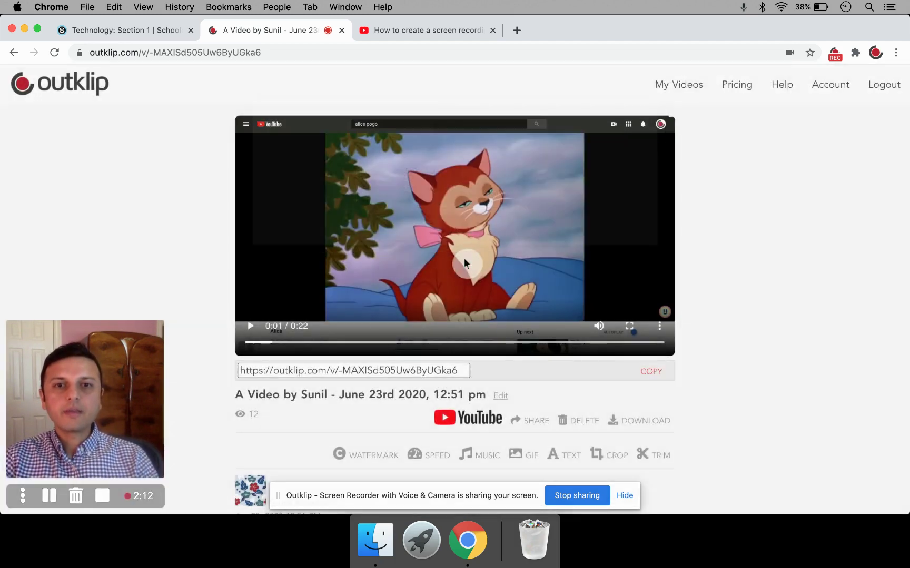
# - Paste the Outklip embed code into Link/Embed, insert it, and create the 'test' assignment
pyautogui.click(130, 29)
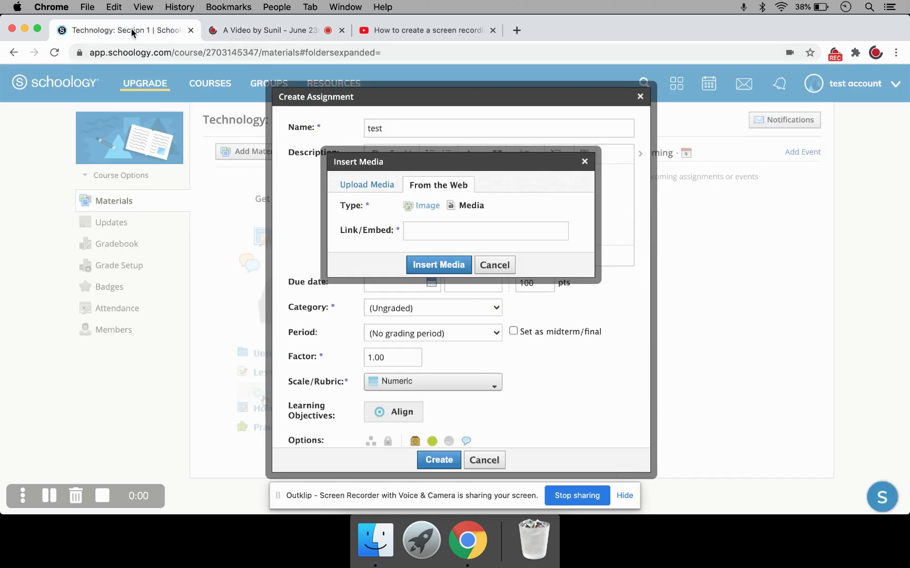
pyautogui.click(424, 228)
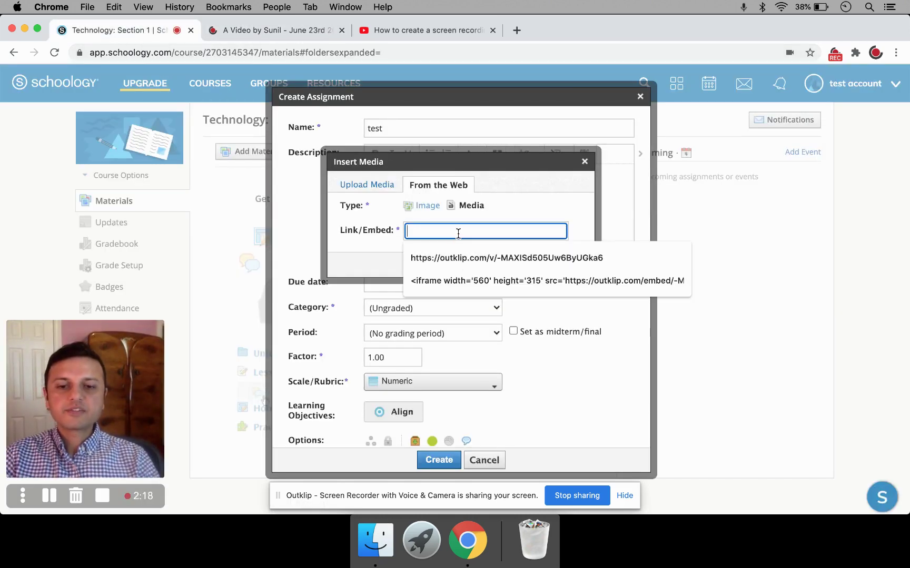
pyautogui.press('super+v')
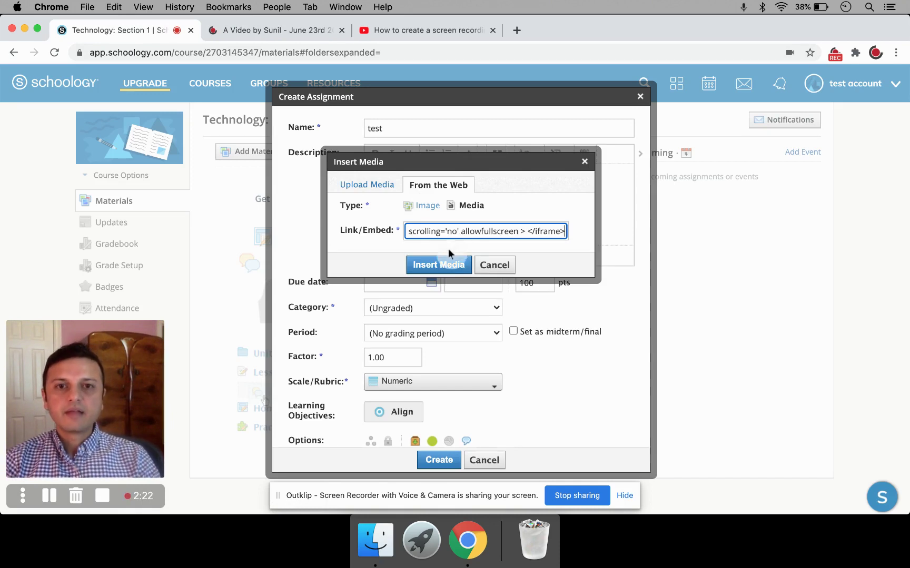
pyautogui.click(452, 266)
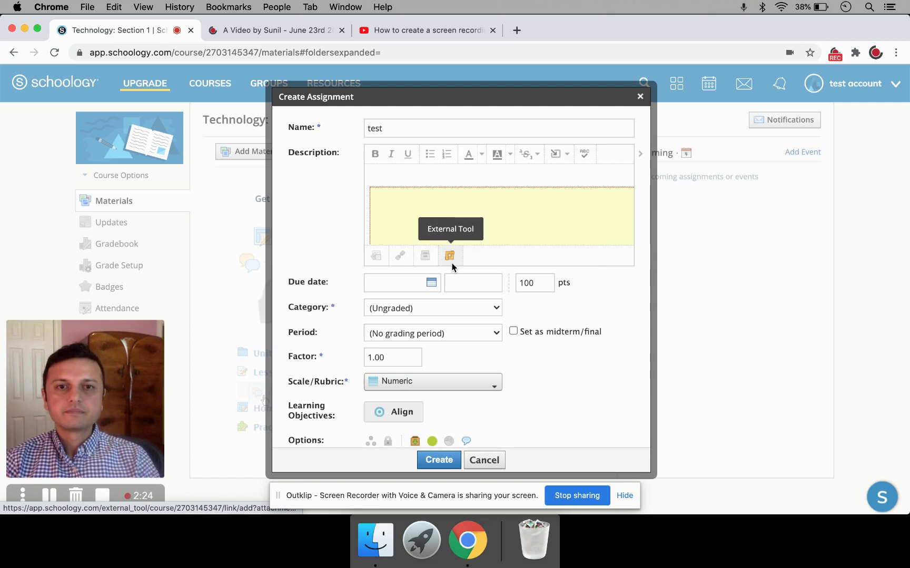
pyautogui.click(434, 459)
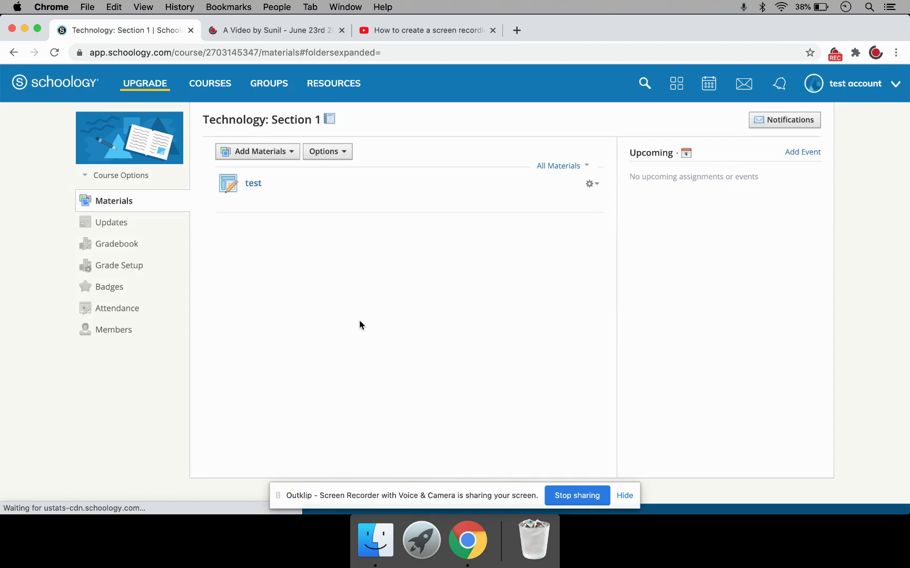
# - Play and pause the video inside 'test', then return to the Technology: Section 1 materials
pyautogui.click(252, 185)
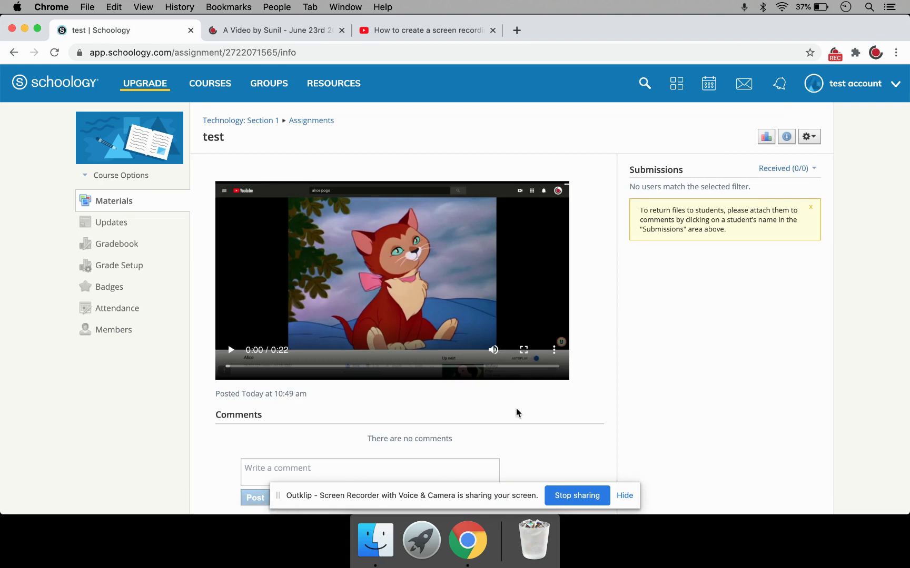
pyautogui.scroll(-1, 516, 408)
pyautogui.click(234, 316)
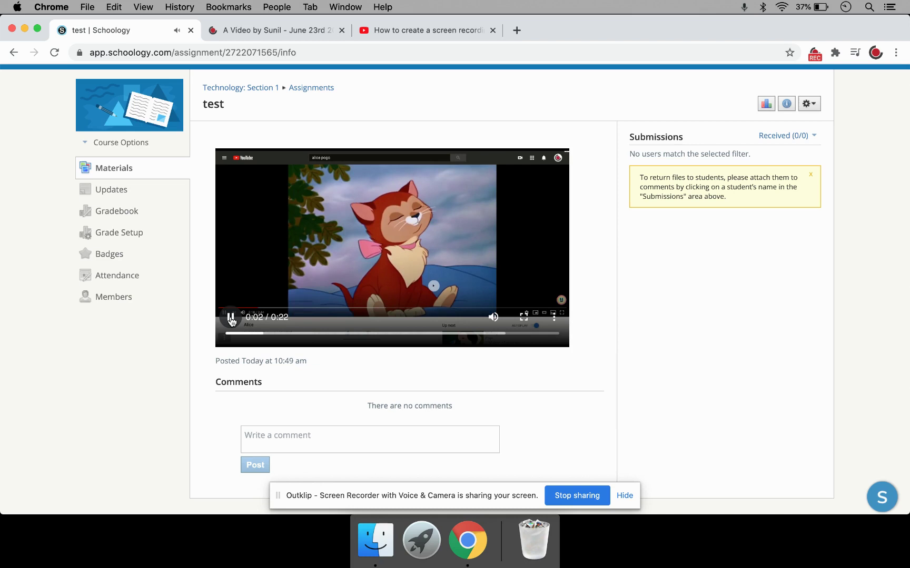
pyautogui.click(231, 318)
pyautogui.scroll(1, 392, 365)
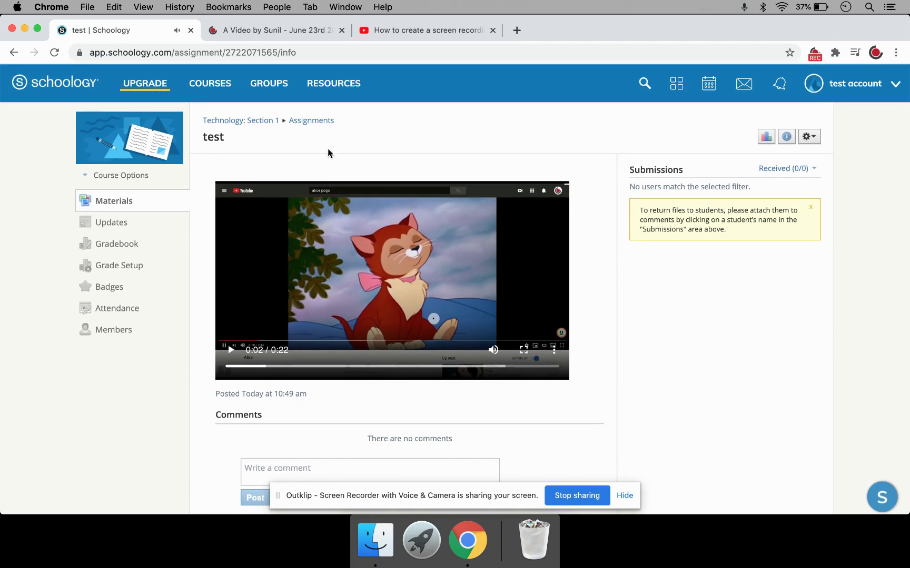
pyautogui.click(257, 129)
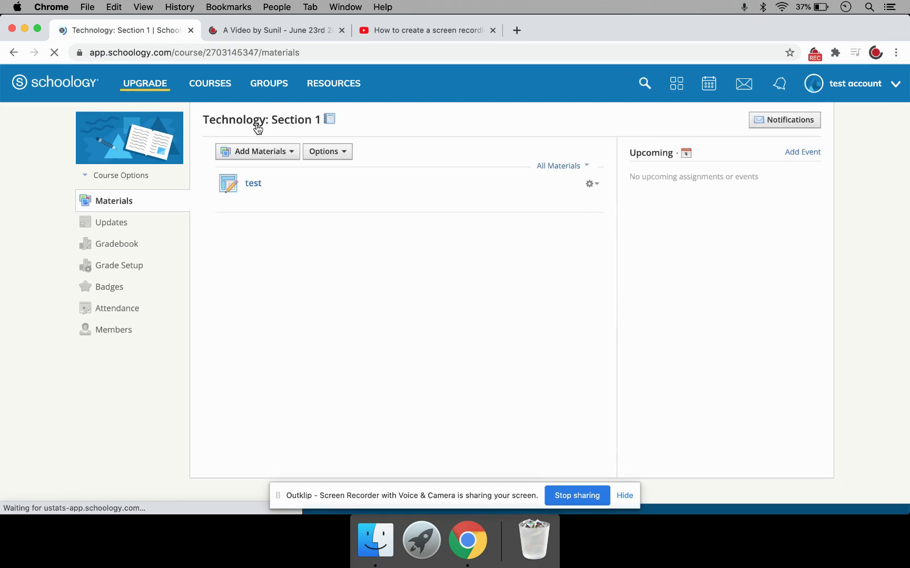
pyautogui.click(274, 151)
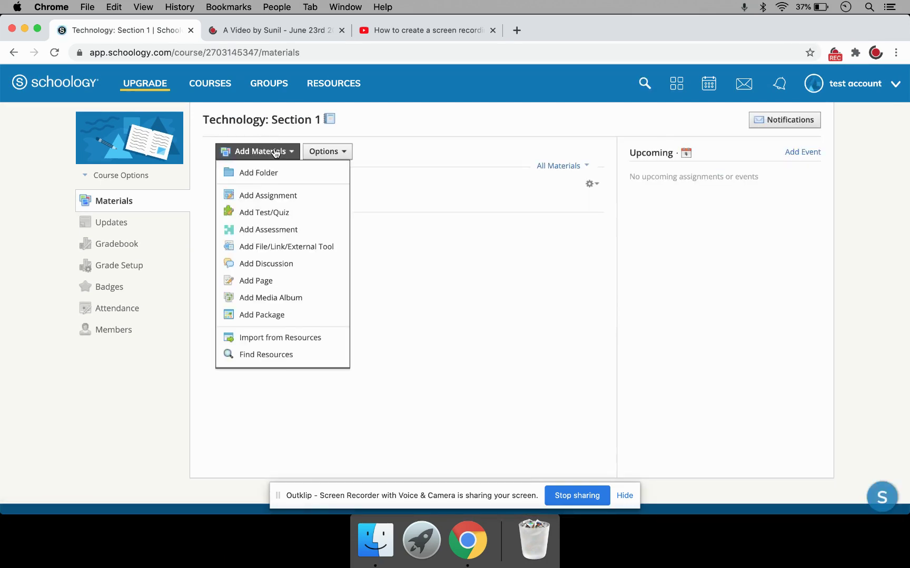
# - Add a second assignment named 'test 2' with category (Ungraded), ready to insert content
pyautogui.click(264, 195)
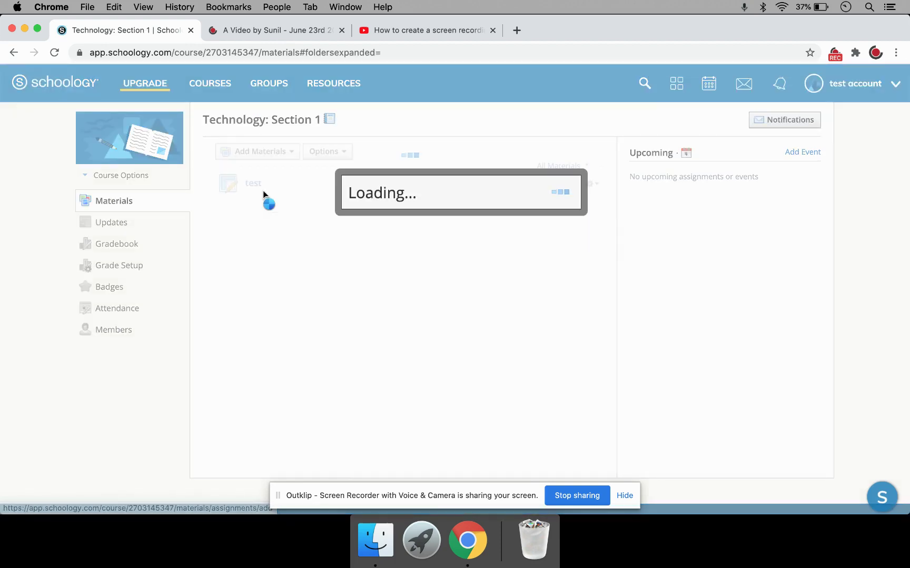
pyautogui.write('t')
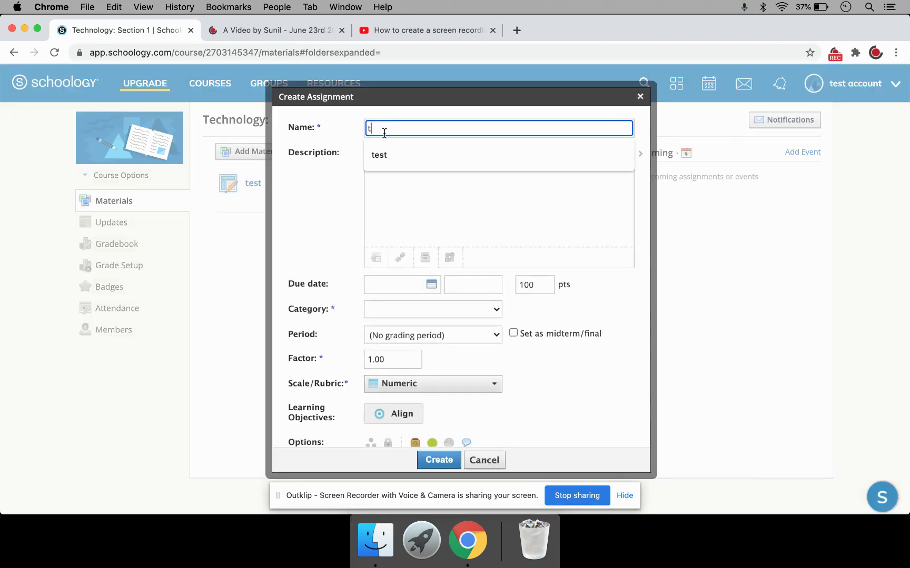
pyautogui.write('est 2')
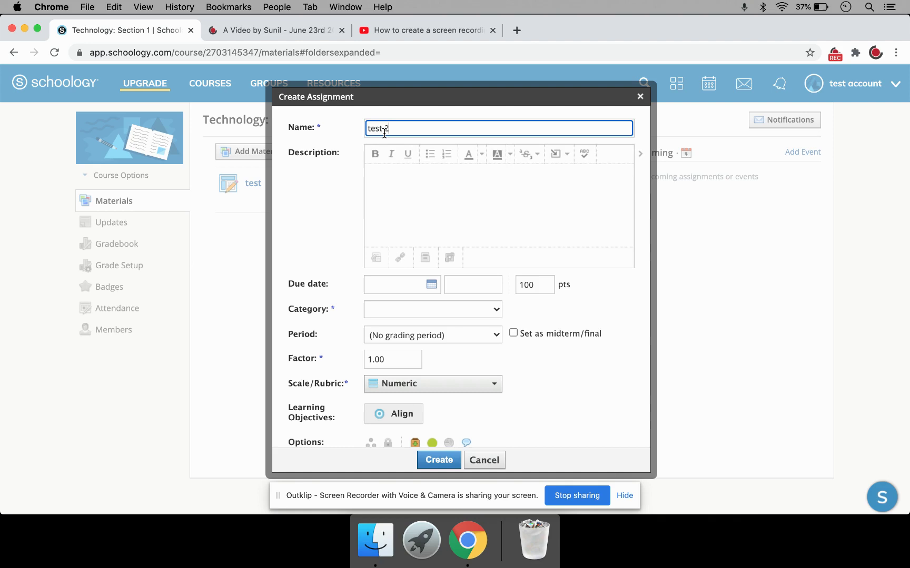
pyautogui.click(469, 208)
pyautogui.click(410, 350)
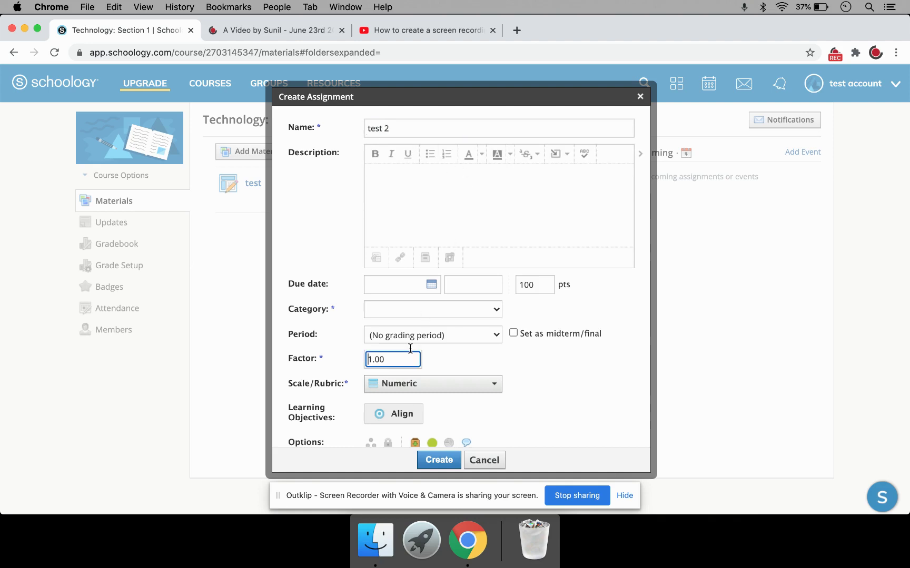
pyautogui.click(410, 310)
pyautogui.click(411, 320)
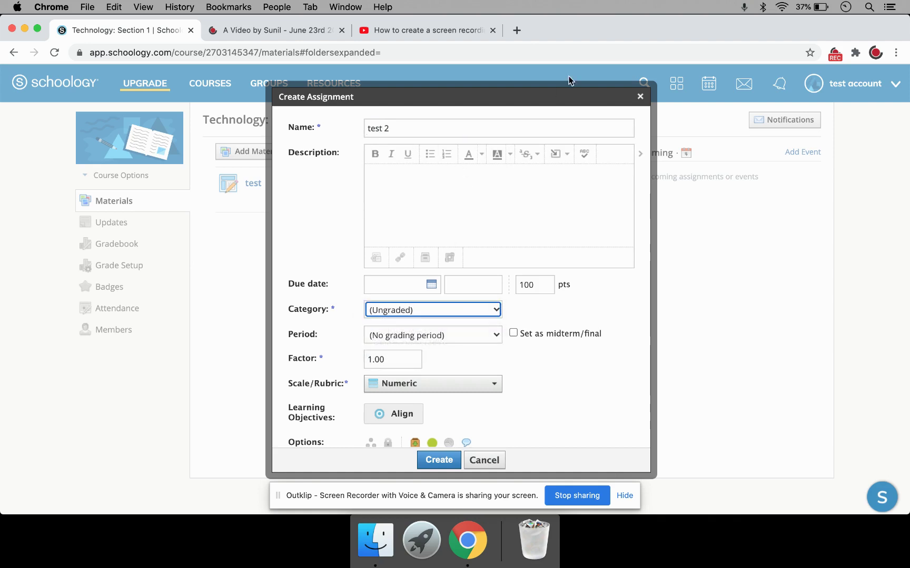
pyautogui.click(556, 154)
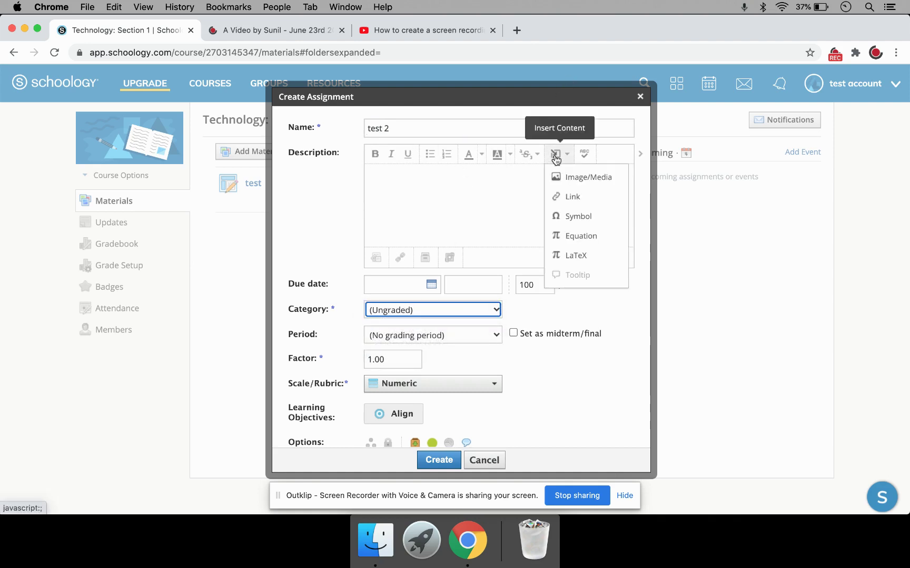
# - Open Image/Media and set it to From the Web, type Media, with Link/Embed focused
pyautogui.click(583, 179)
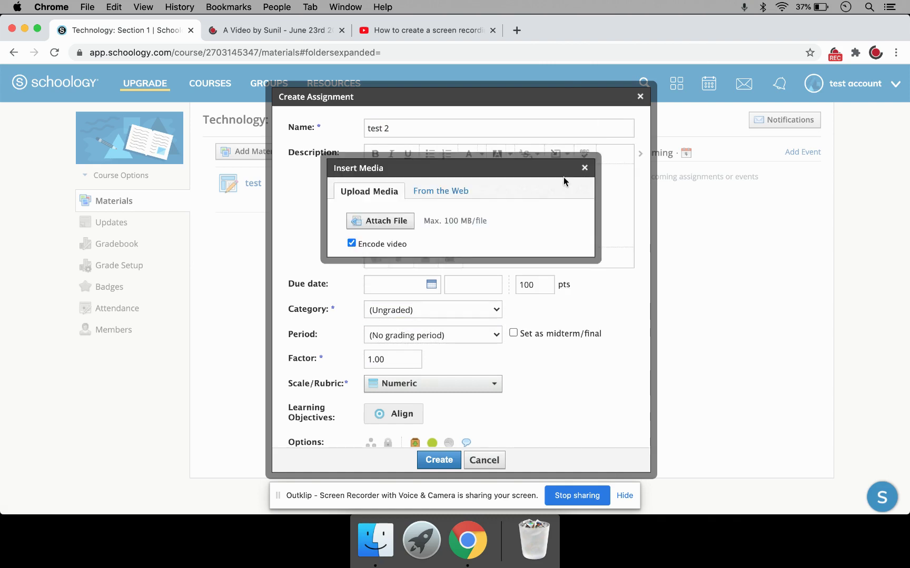
pyautogui.click(446, 193)
pyautogui.click(475, 209)
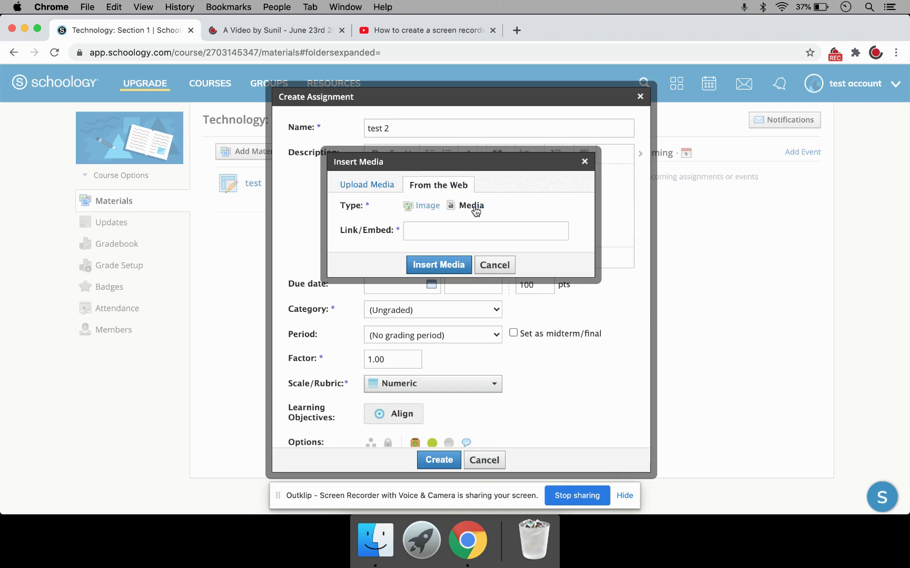
pyautogui.click(441, 233)
pyautogui.click(434, 213)
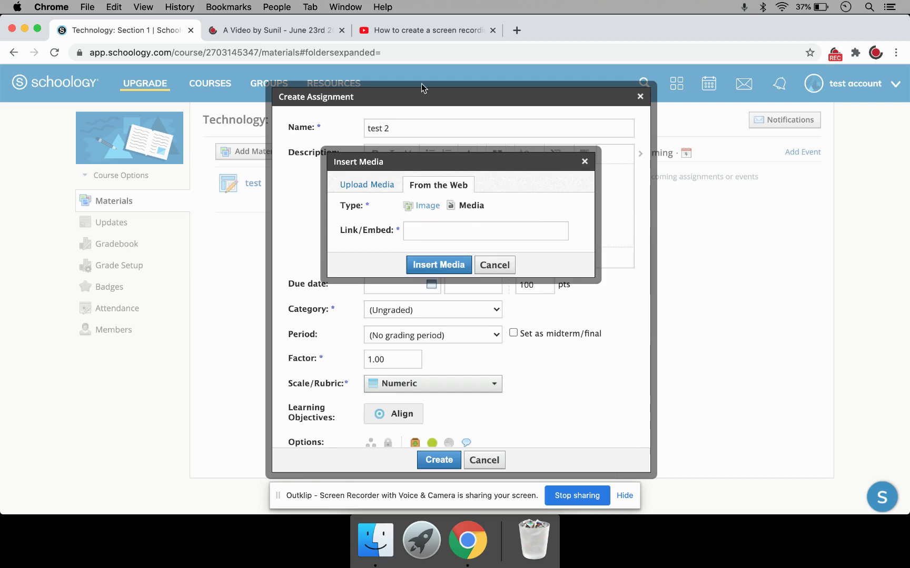
# - Copy the YouTube video's privacy-enhanced 560×315 iframe embed code via Share > Embed
pyautogui.click(408, 33)
pyautogui.scroll(-3, 457, 349)
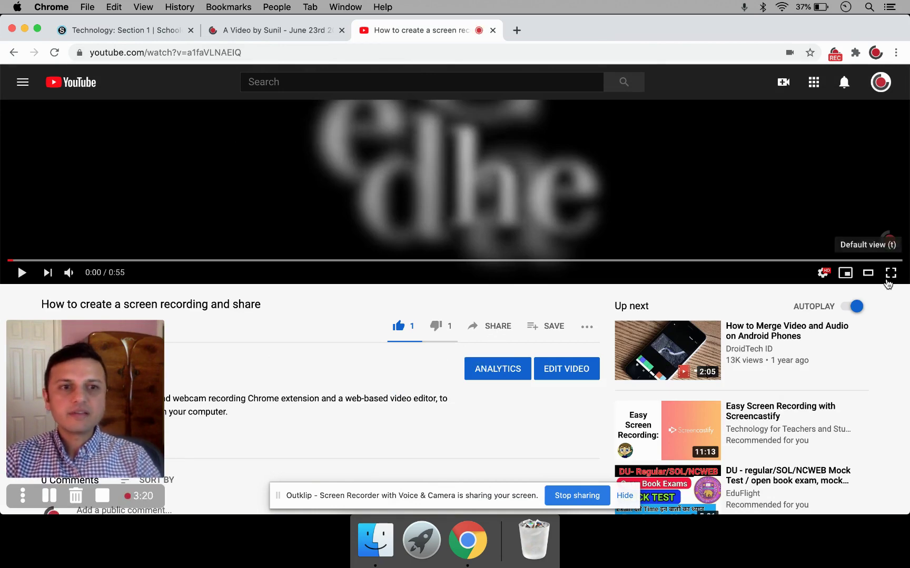
pyautogui.click(867, 272)
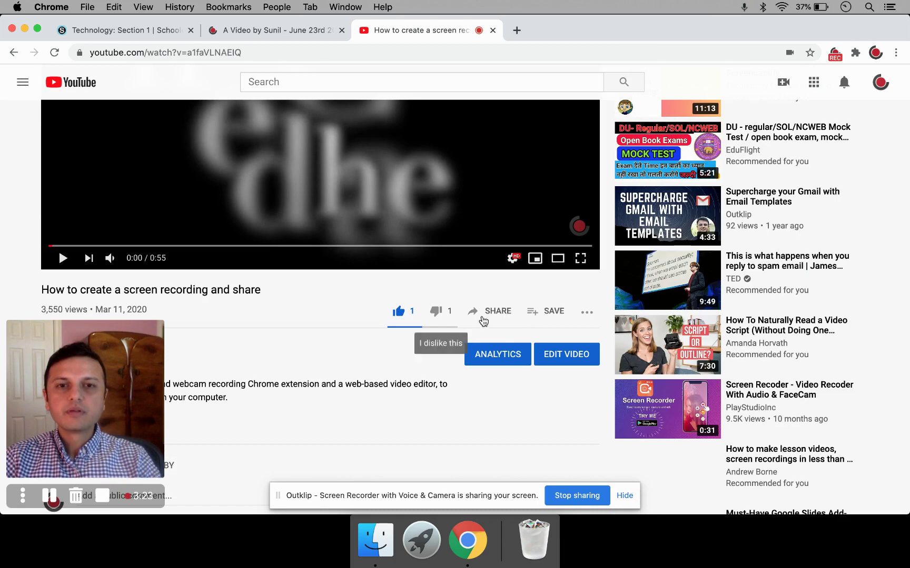
pyautogui.click(497, 313)
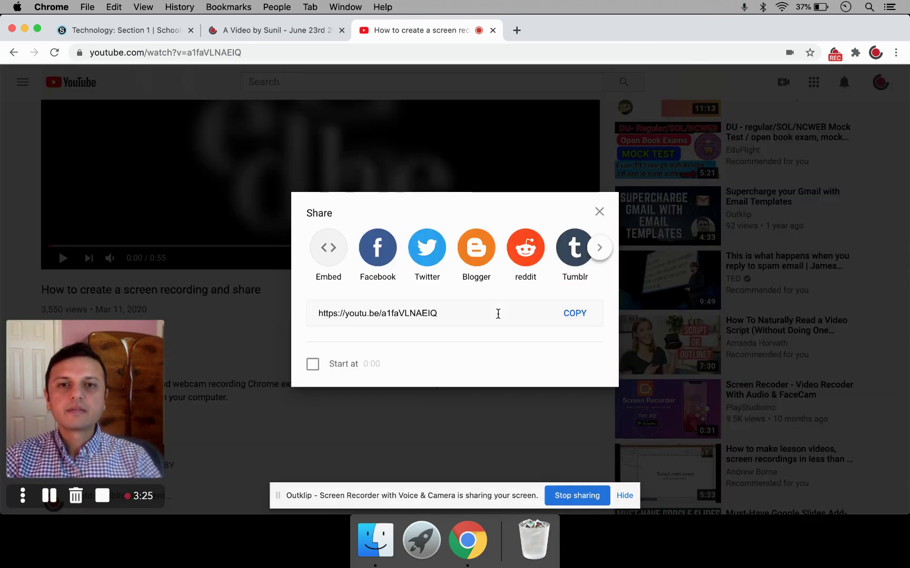
pyautogui.click(346, 265)
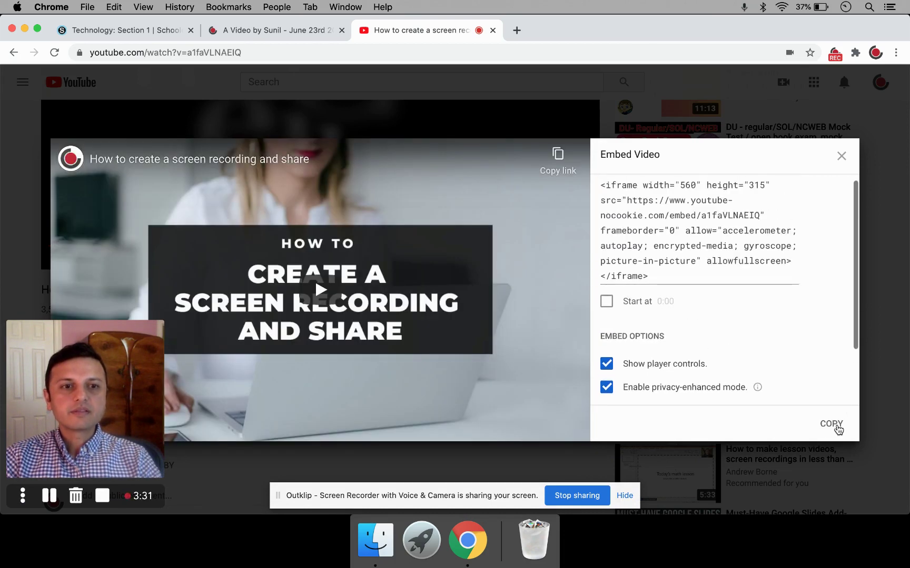
pyautogui.click(836, 428)
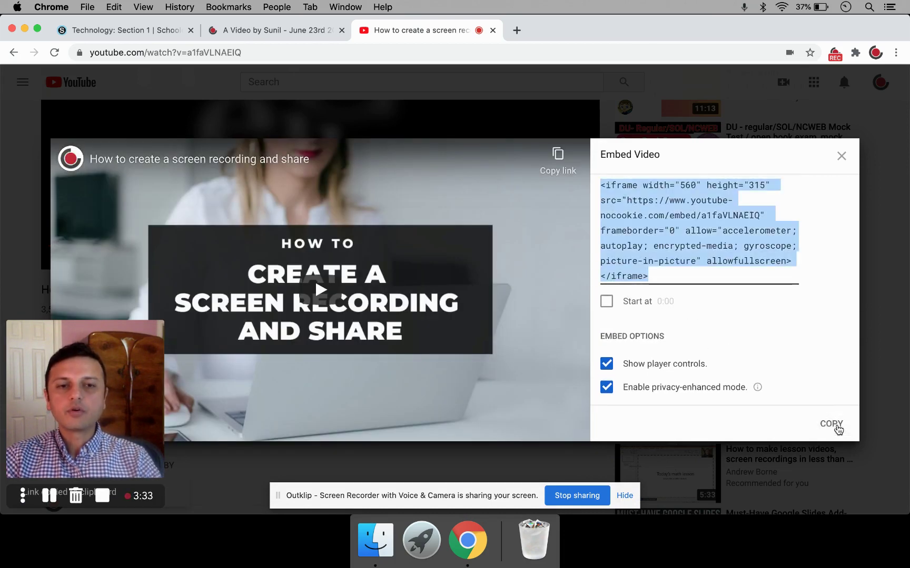
pyautogui.click(841, 155)
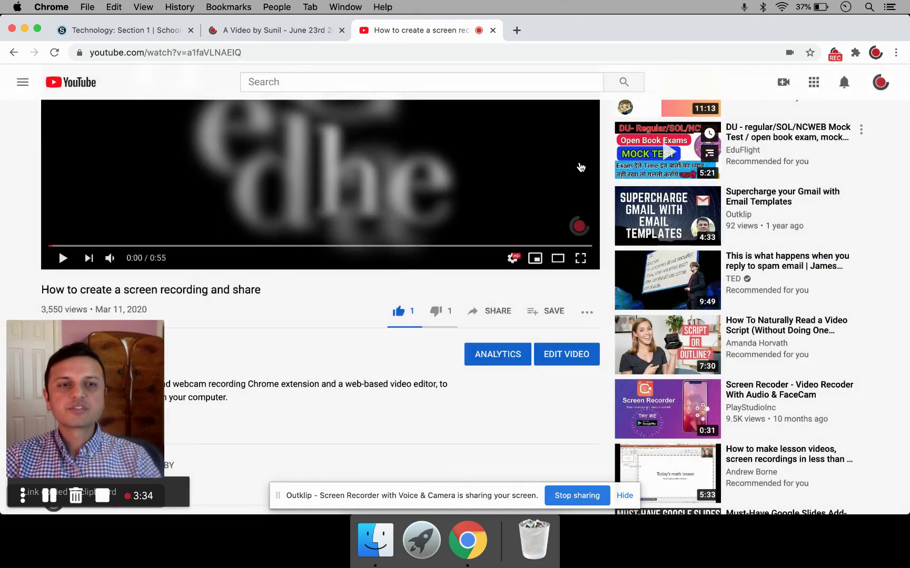
# - Paste the YouTube embed code into Link/Embed, insert it, and create 'test 2'
pyautogui.click(100, 31)
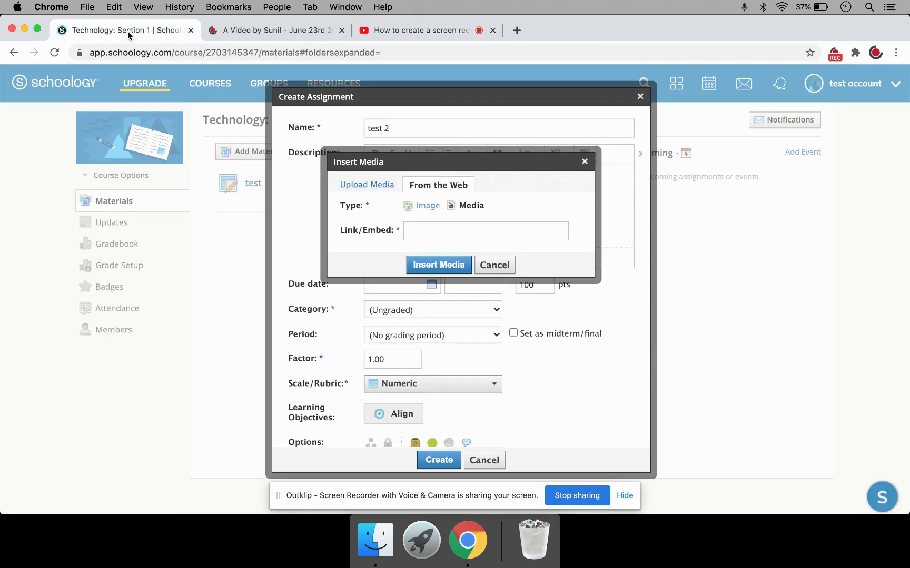
pyautogui.rightClick(435, 226)
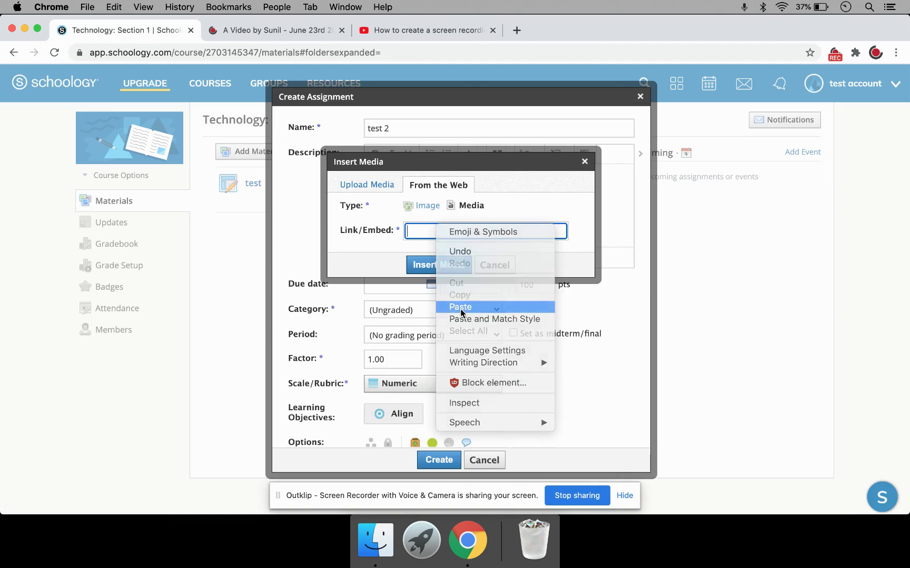
pyautogui.click(460, 309)
pyautogui.click(461, 264)
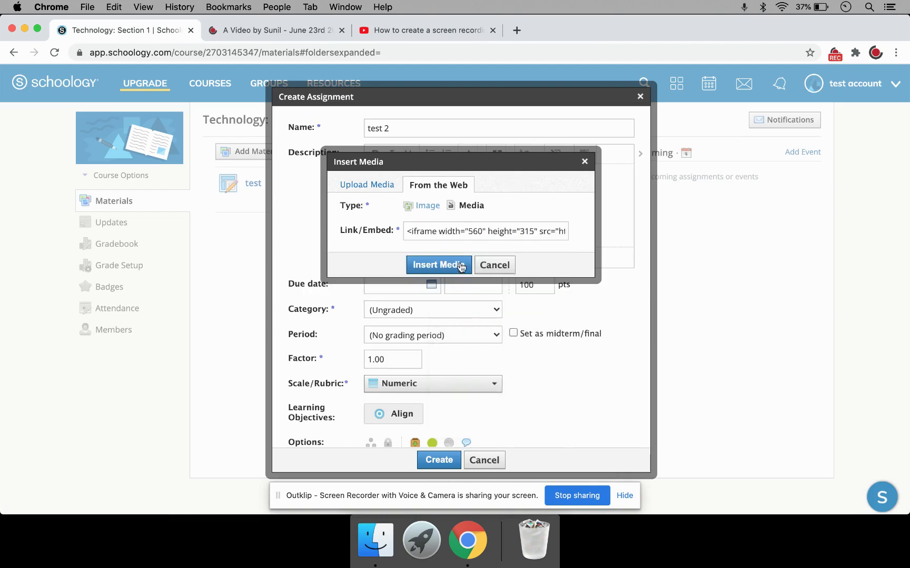
pyautogui.click(445, 268)
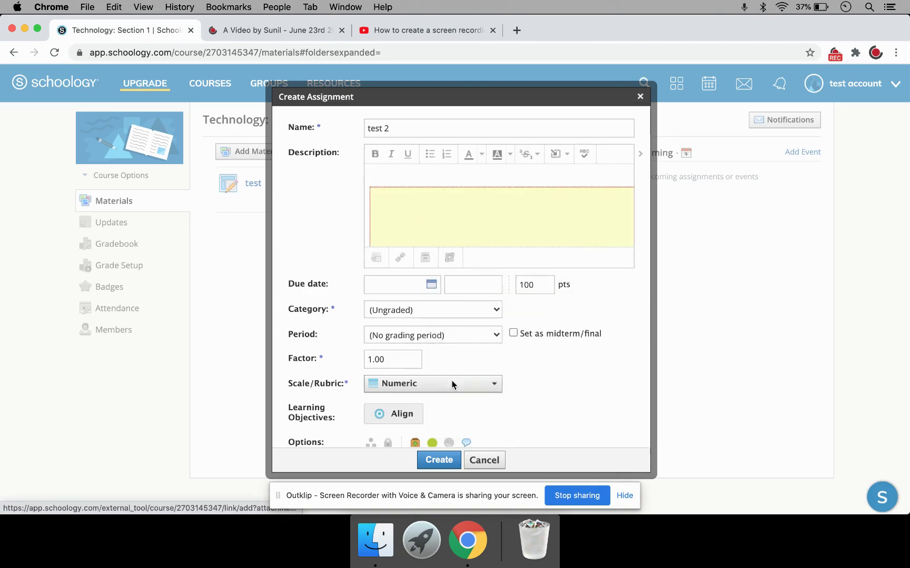
pyautogui.click(445, 461)
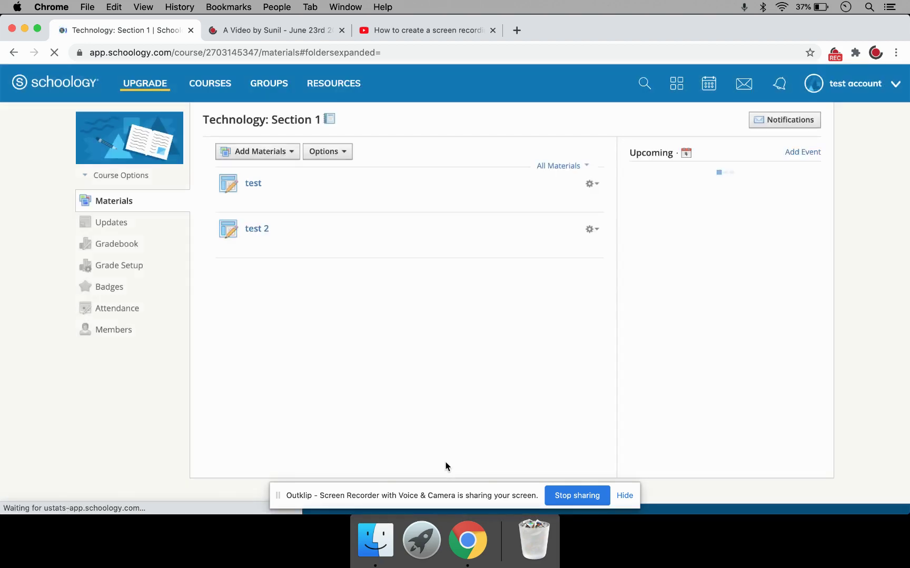
# - Open test 2, play and pause its embedded YouTube video, then return to Technology: Section 1 Assignments
pyautogui.click(256, 230)
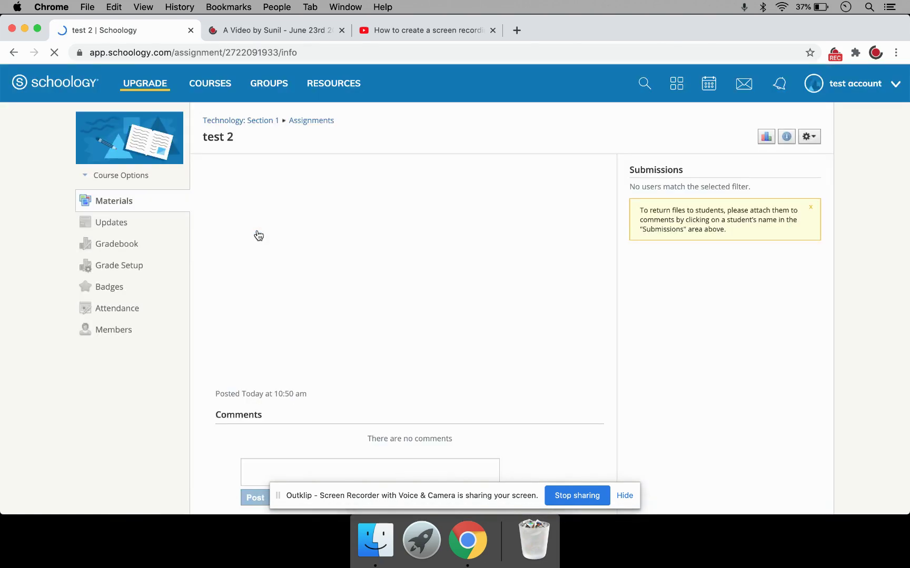
pyautogui.click(389, 285)
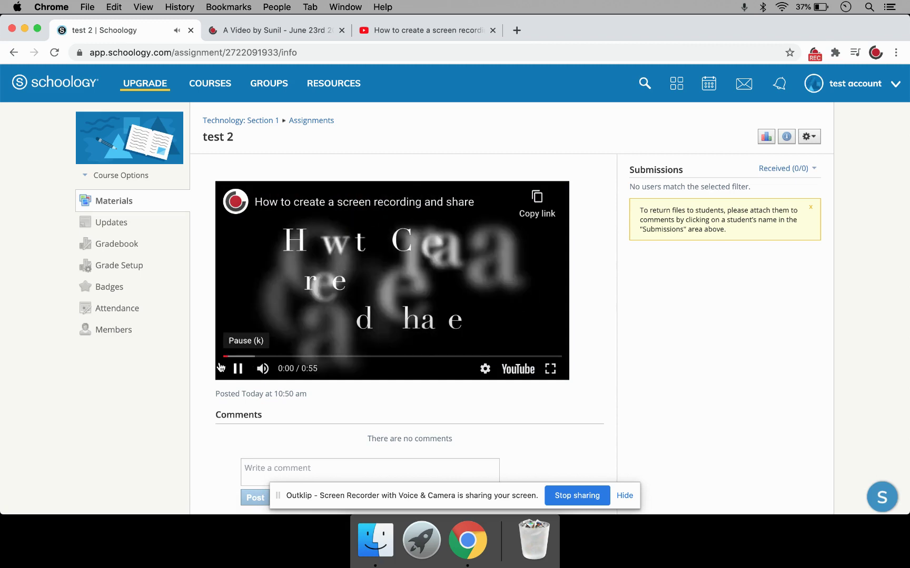
pyautogui.click(237, 368)
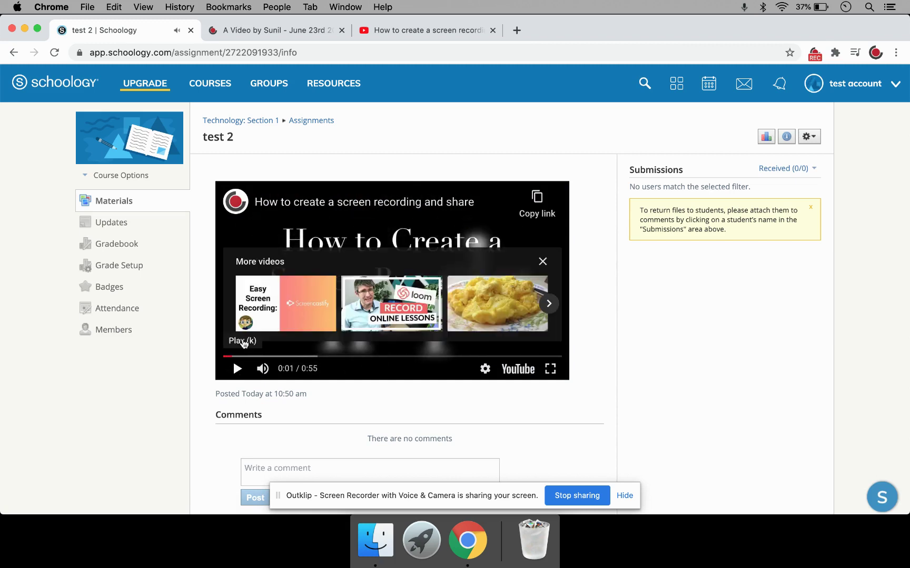
pyautogui.click(298, 124)
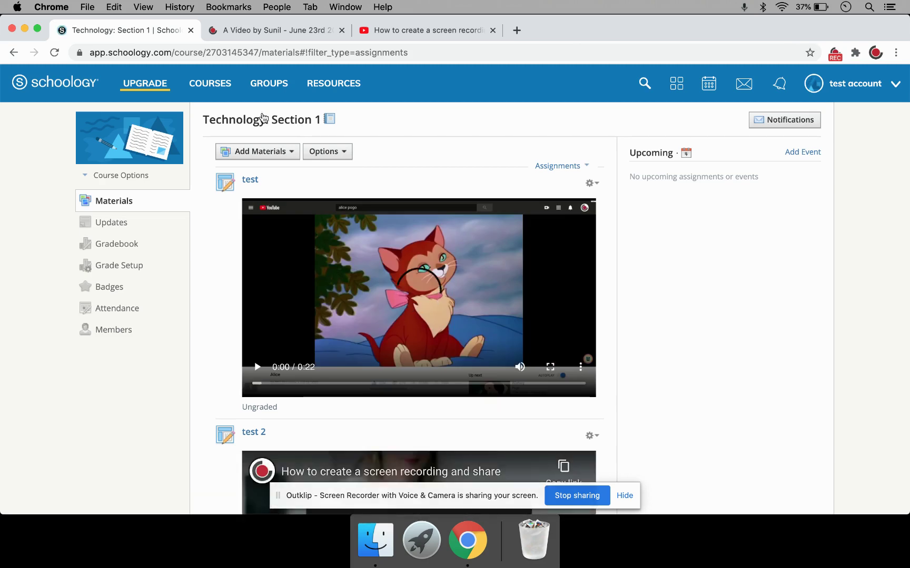
pyautogui.scroll(-3, 278, 262)
pyautogui.scroll(3, 277, 262)
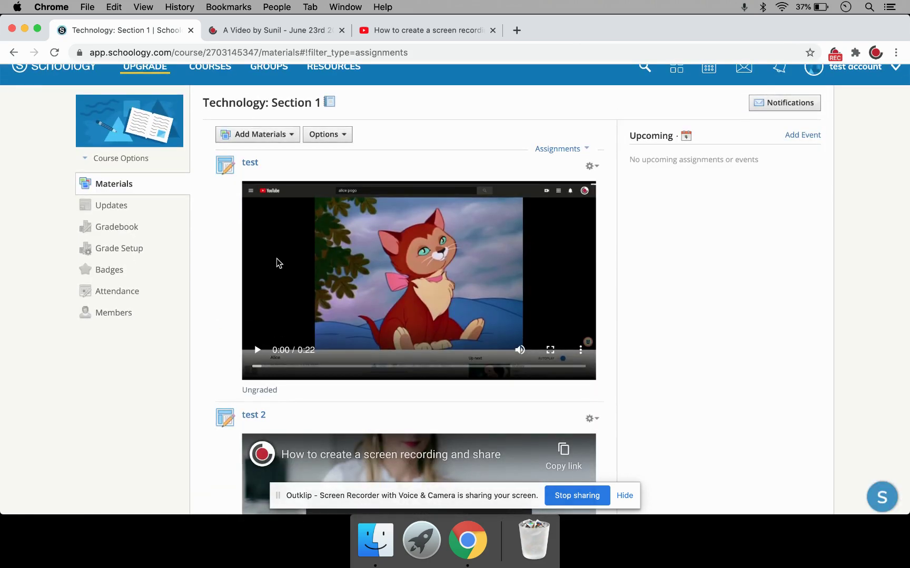
pyautogui.scroll(-2, 387, 363)
pyautogui.scroll(-3, 387, 362)
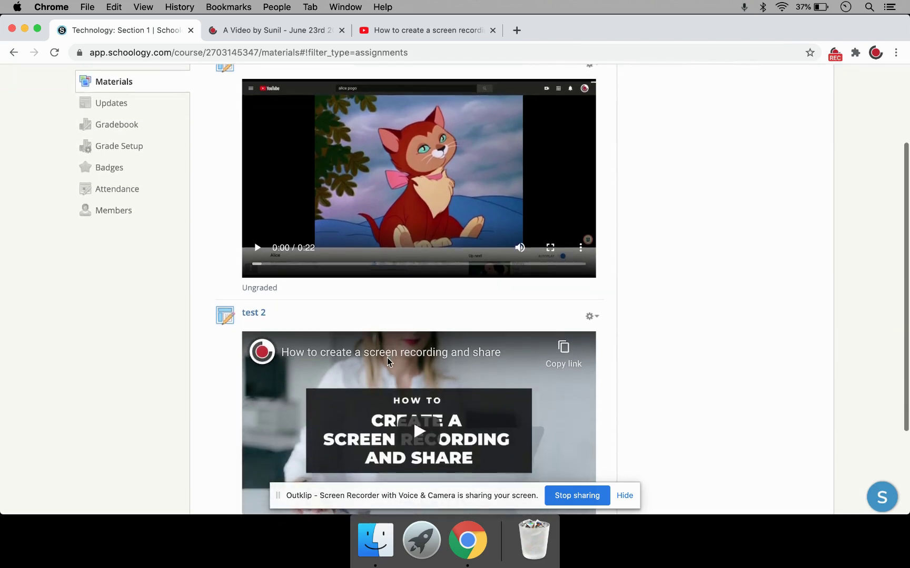
pyautogui.scroll(-3, 387, 362)
pyautogui.scroll(3, 387, 362)
pyautogui.scroll(1, 387, 362)
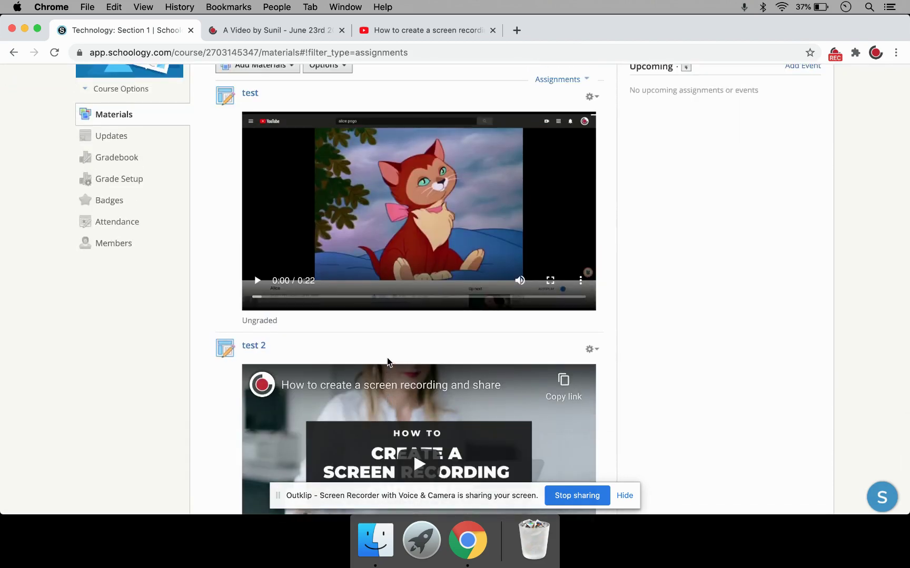
pyautogui.scroll(2, 388, 362)
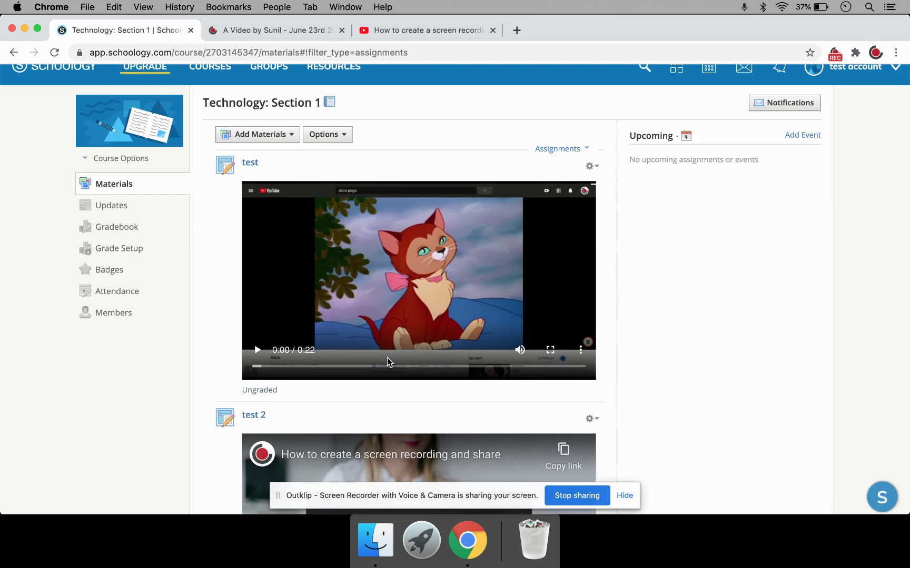